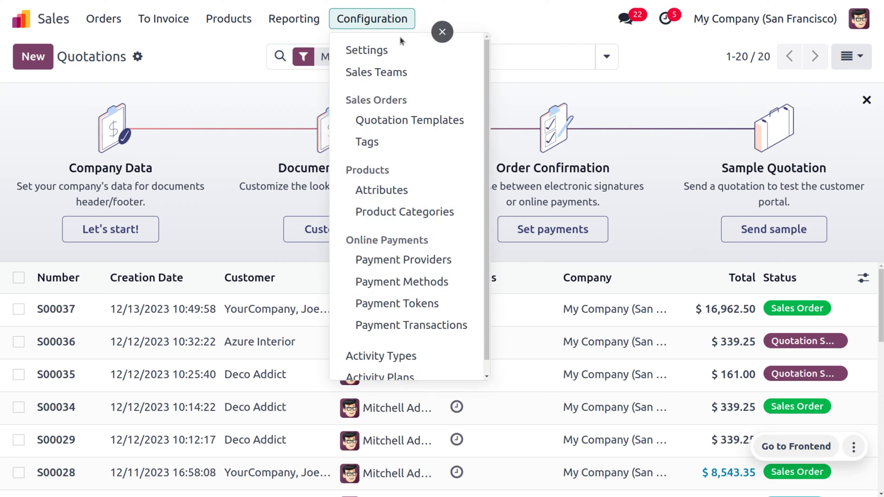
# - Open Configuration > Settings from the Quotations list
pyautogui.click(376, 53)
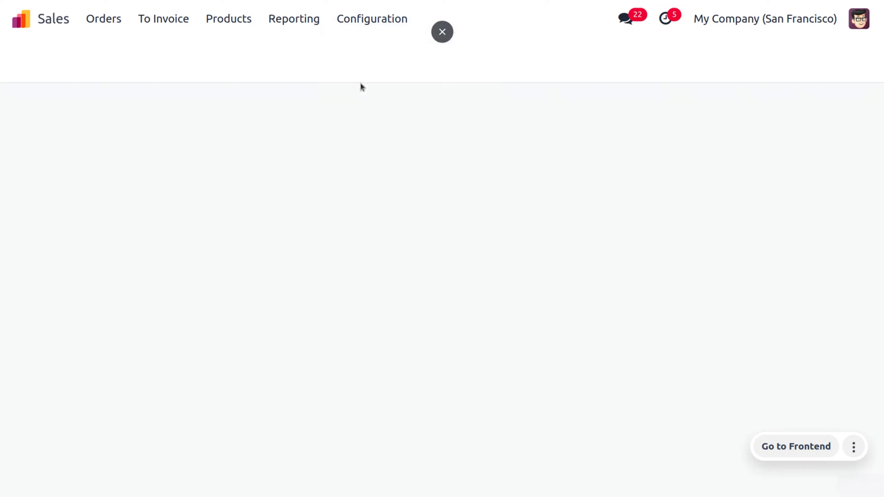
pyautogui.scroll(-4, 390, 365)
pyautogui.scroll(-10, 390, 365)
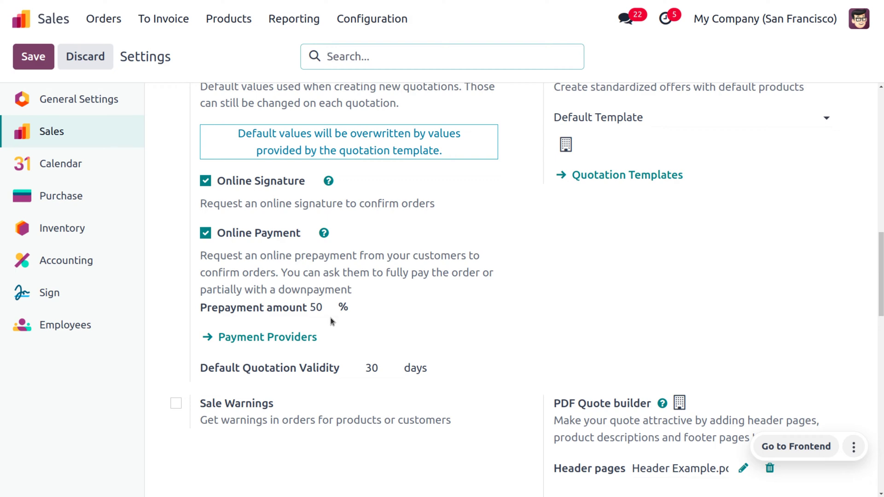
pyautogui.scroll(-10, 331, 321)
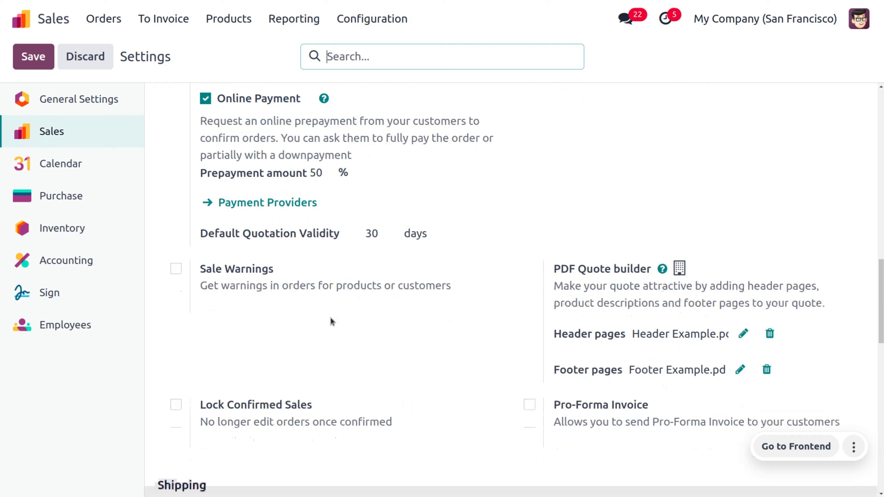
pyautogui.scroll(-4, 331, 321)
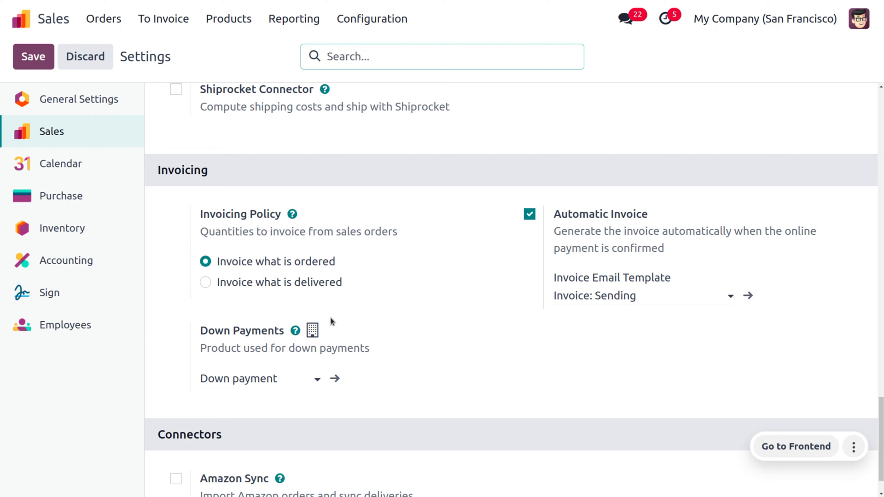
pyautogui.scroll(18, 331, 321)
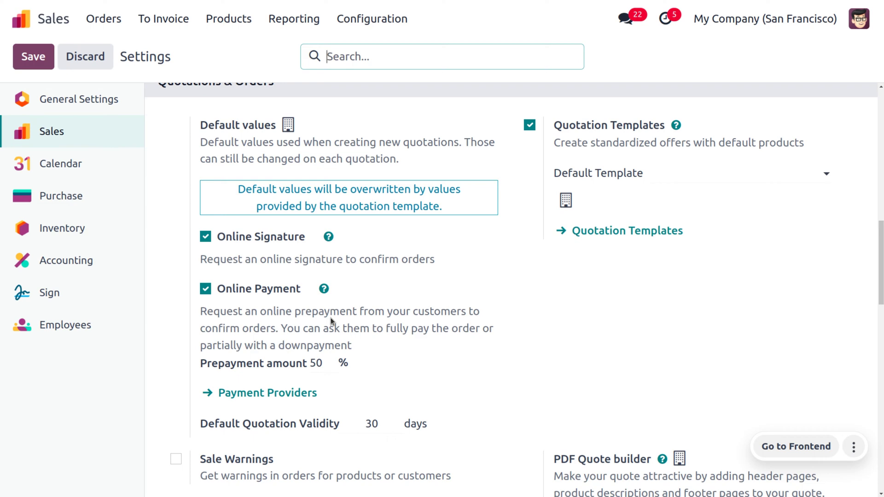
pyautogui.scroll(-2, 332, 322)
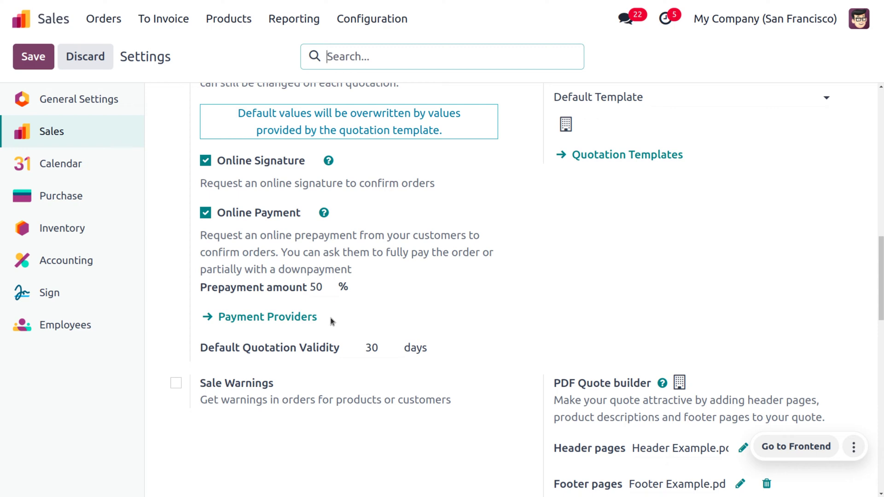
# - Open the Demo payment provider from Payment Providers and review its published Test Mode configuration
pyautogui.click(253, 318)
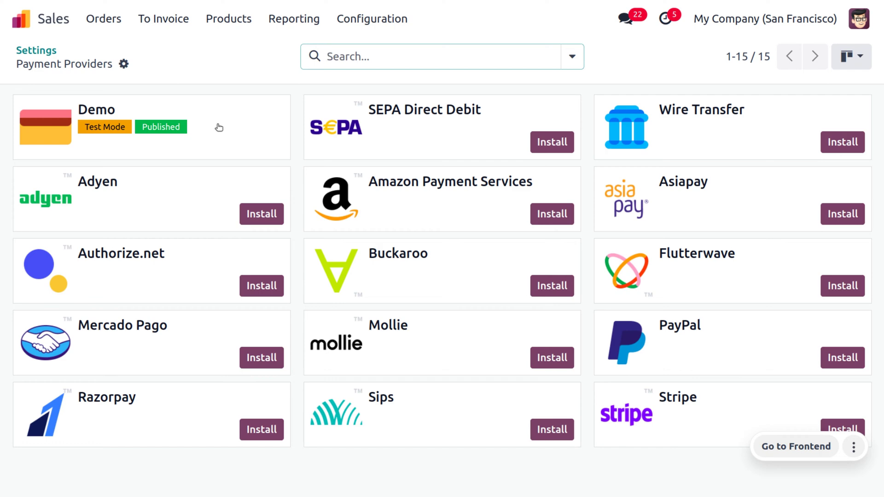
pyautogui.click(219, 127)
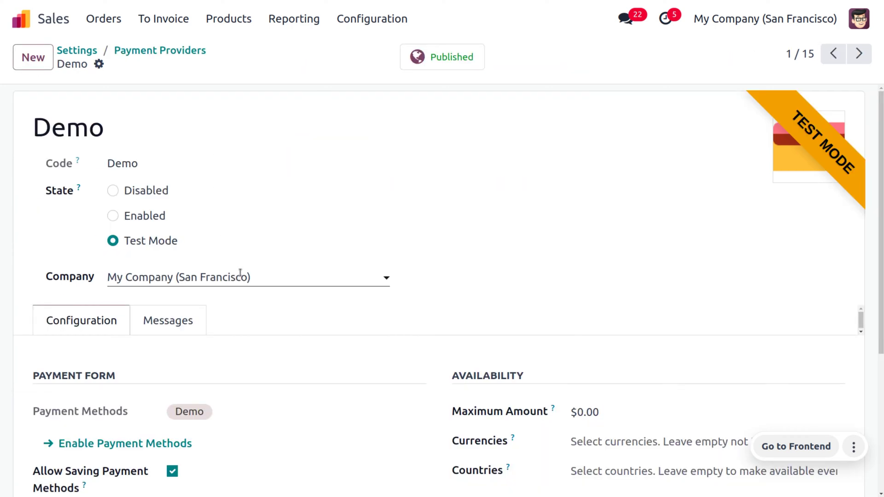
pyautogui.scroll(-5, 240, 272)
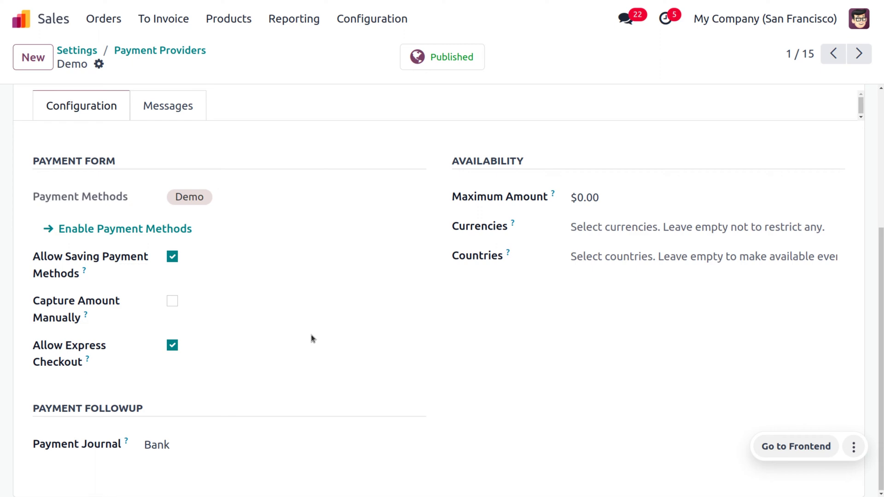
pyautogui.scroll(5, 311, 339)
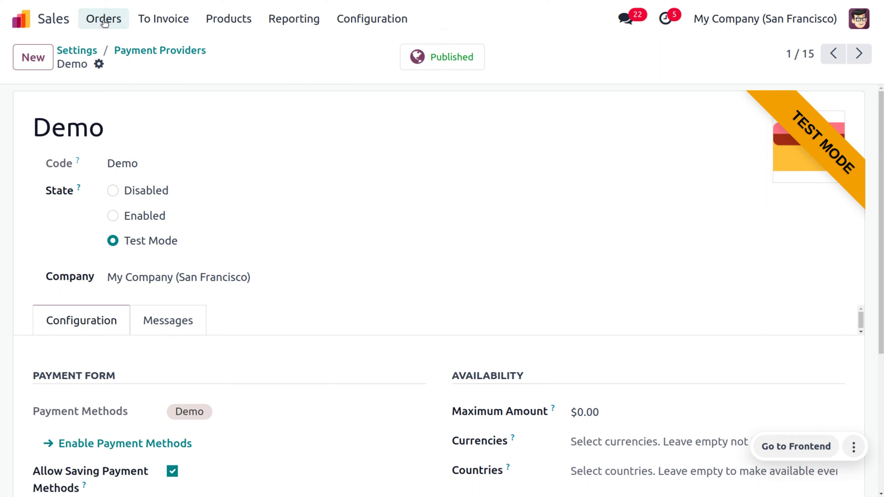
pyautogui.click(104, 23)
# - Start a new quotation for the YourCompany contact with a [FURN_6666] Acoustic Bloc Screens line
pyautogui.click(117, 43)
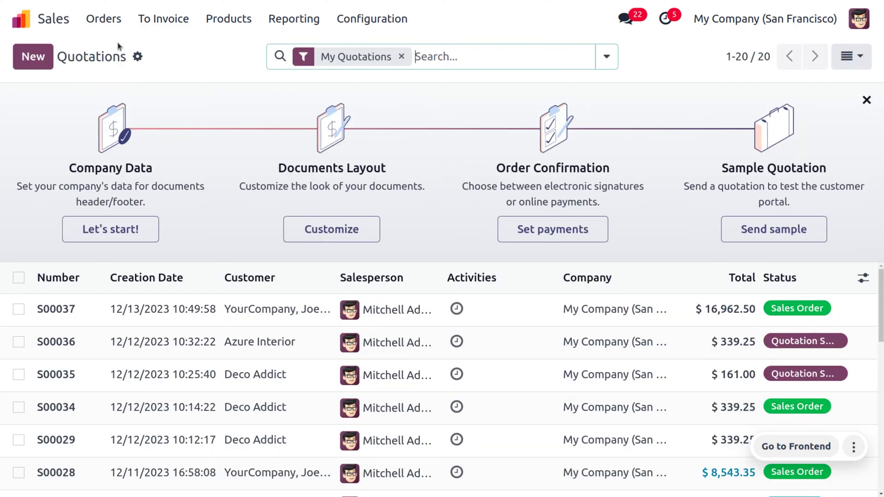
pyautogui.click(32, 66)
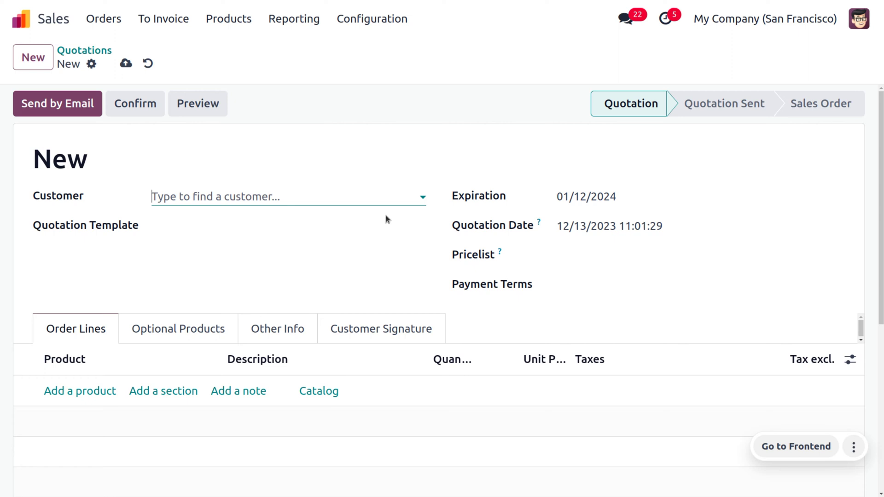
pyautogui.click(302, 202)
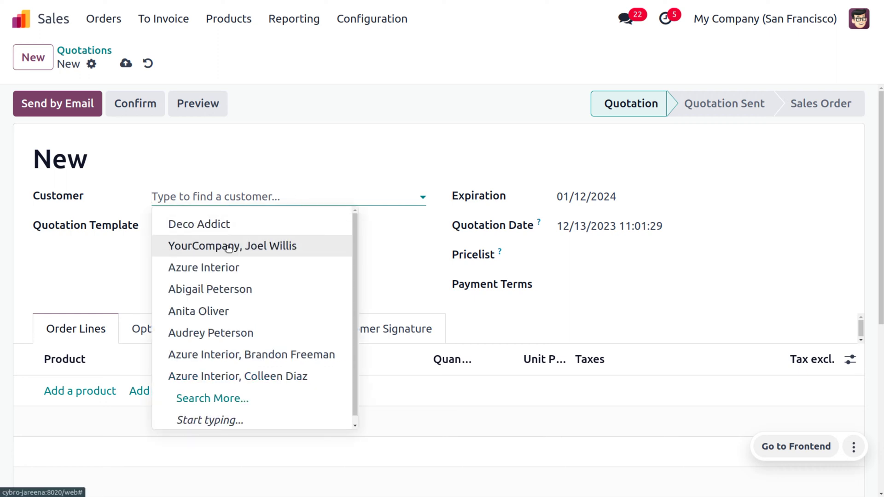
pyautogui.press('Escape')
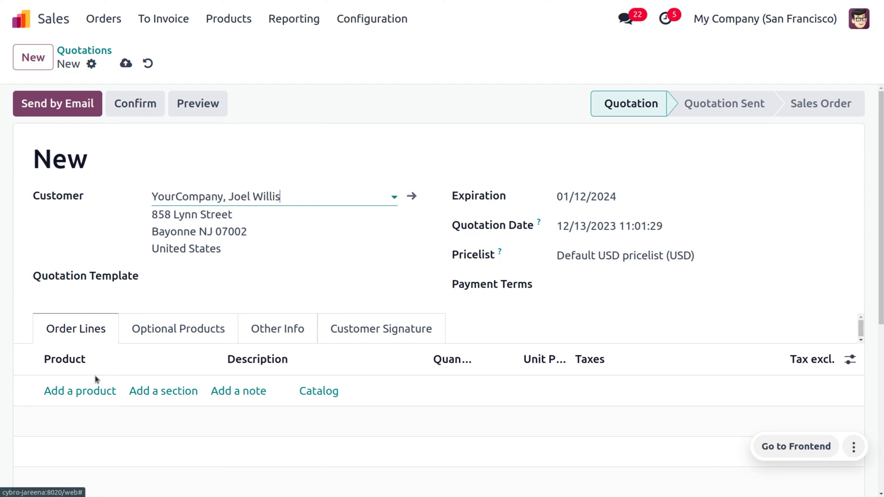
pyautogui.click(95, 391)
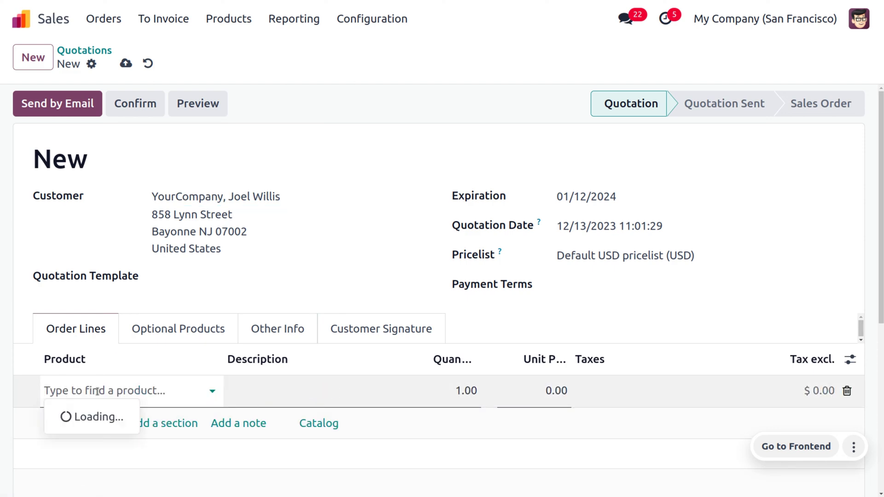
pyautogui.click(93, 390)
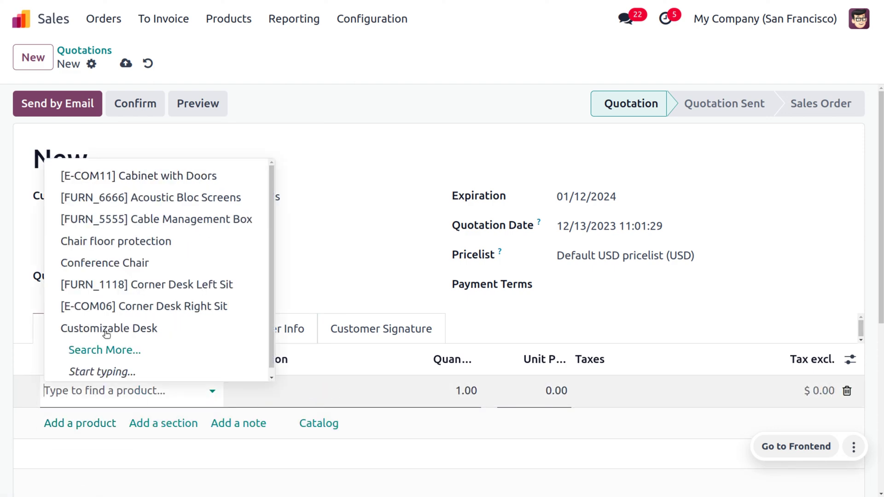
pyautogui.click(149, 201)
# - Set the Acoustic Bloc Screens quantity to 50 and save quotation S00038 at $14,750.00
pyautogui.hotkey('alt', 's')
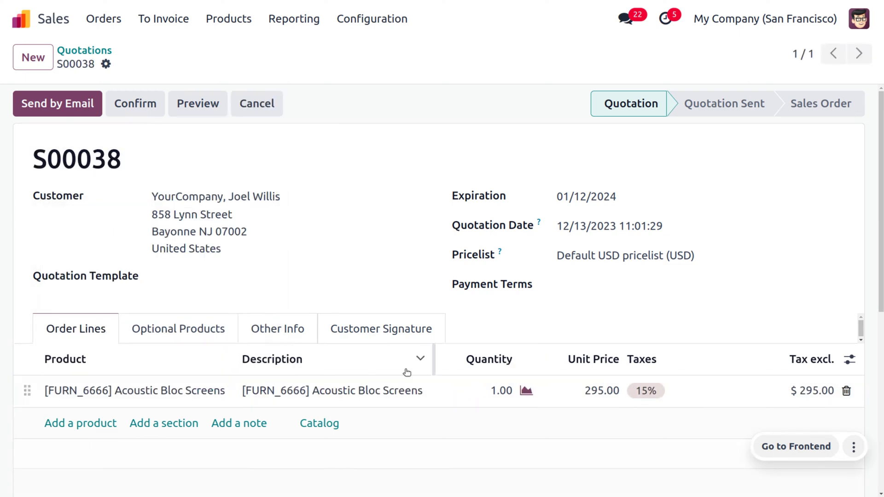
pyautogui.click(490, 393)
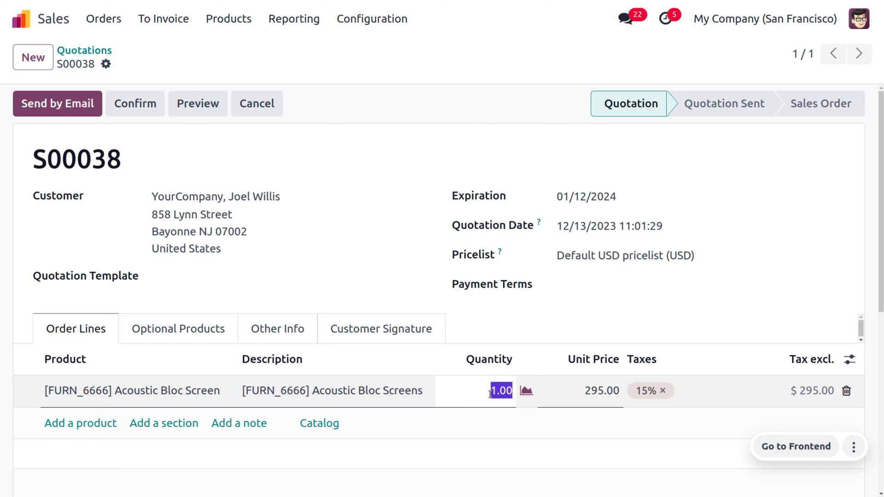
pyautogui.write('50')
pyautogui.click(509, 82)
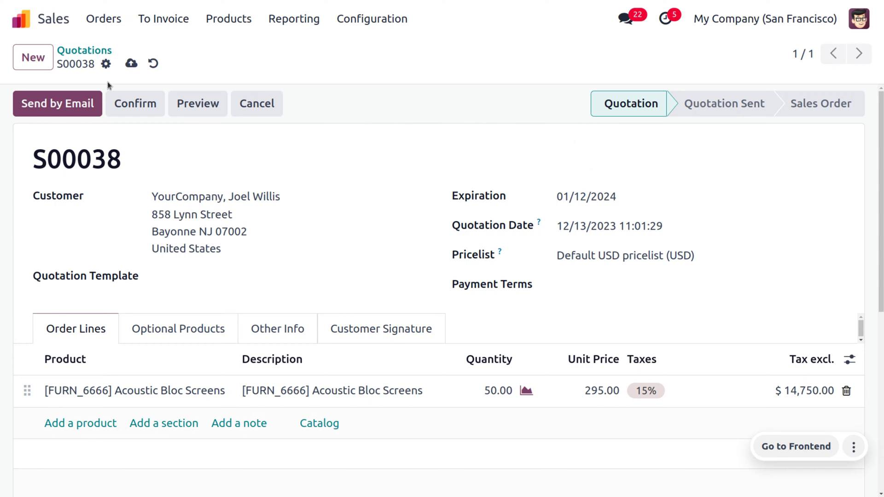
pyautogui.click(133, 63)
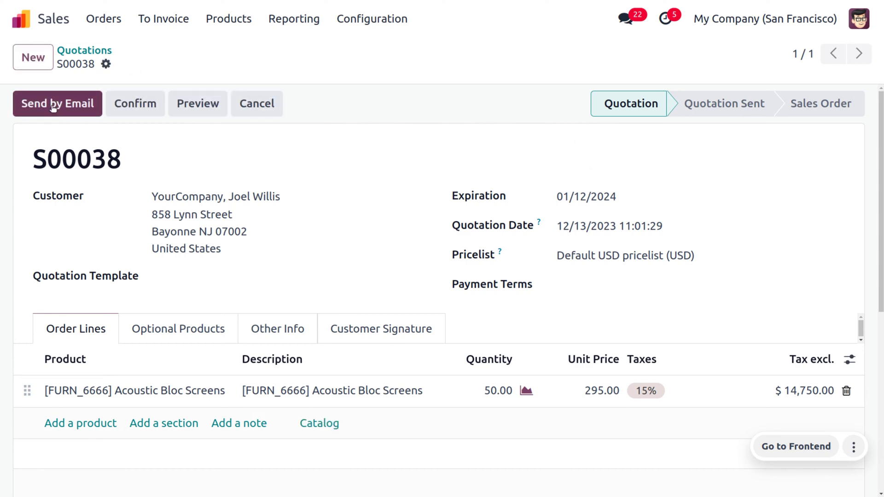
pyautogui.click(51, 105)
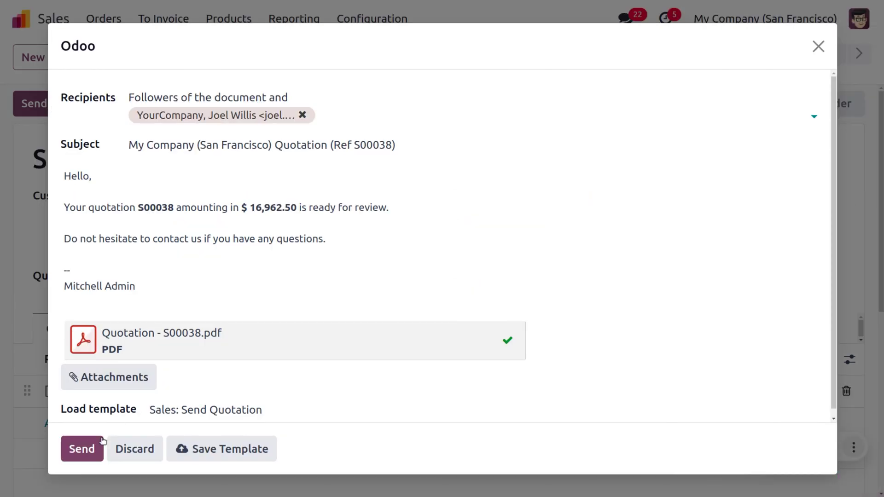
# - Send the quotation S00038 email with its PDF to the customer
pyautogui.click(87, 452)
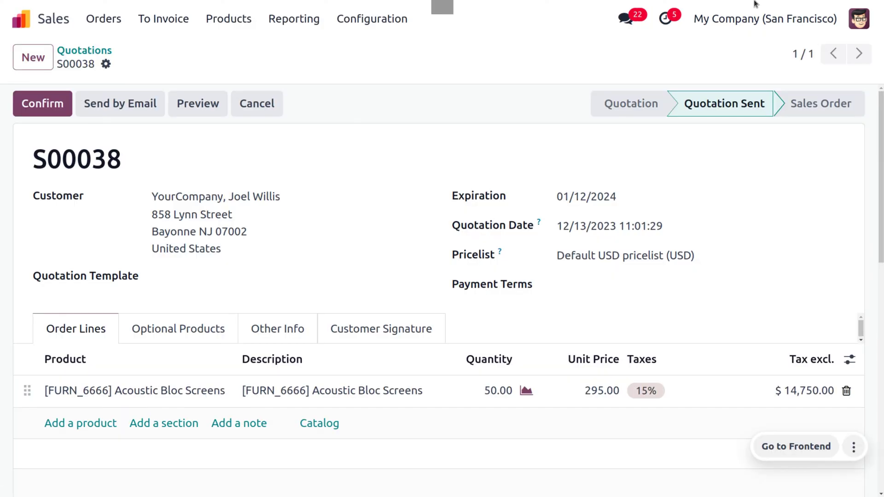
pyautogui.click(858, 19)
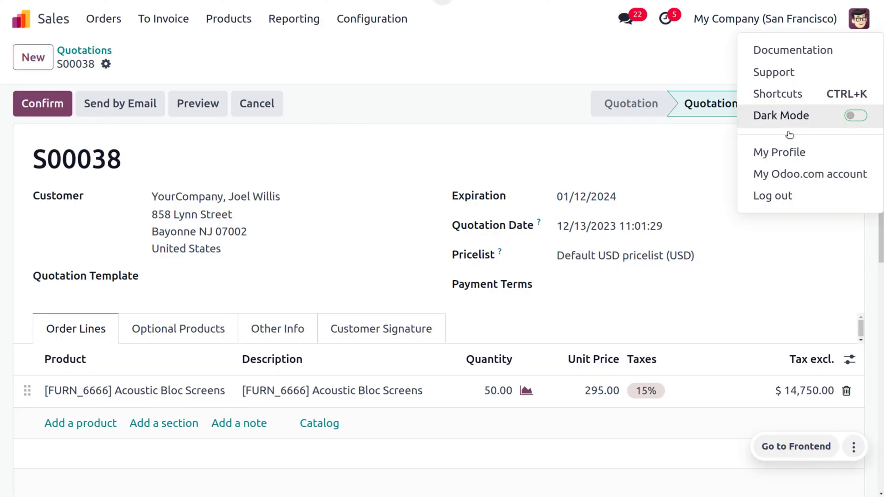
# - Log out, sign in to the portal as the portal user, and open the quotations awaiting review
pyautogui.click(760, 197)
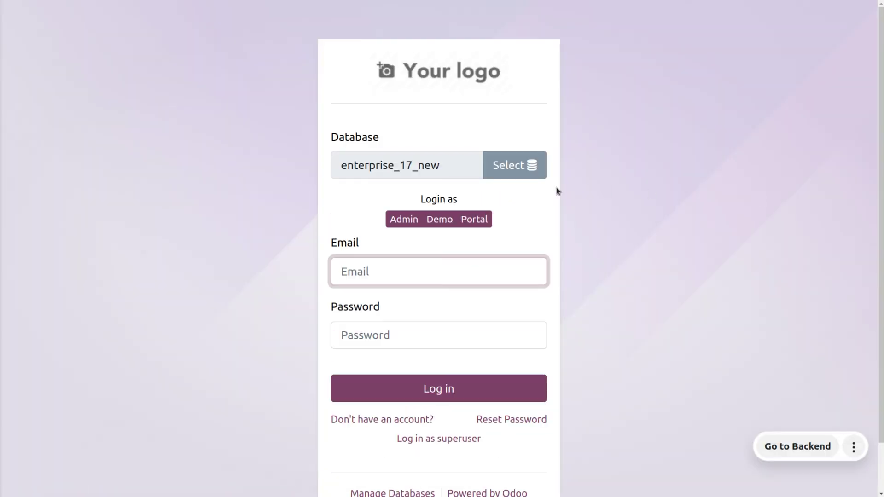
pyautogui.click(479, 223)
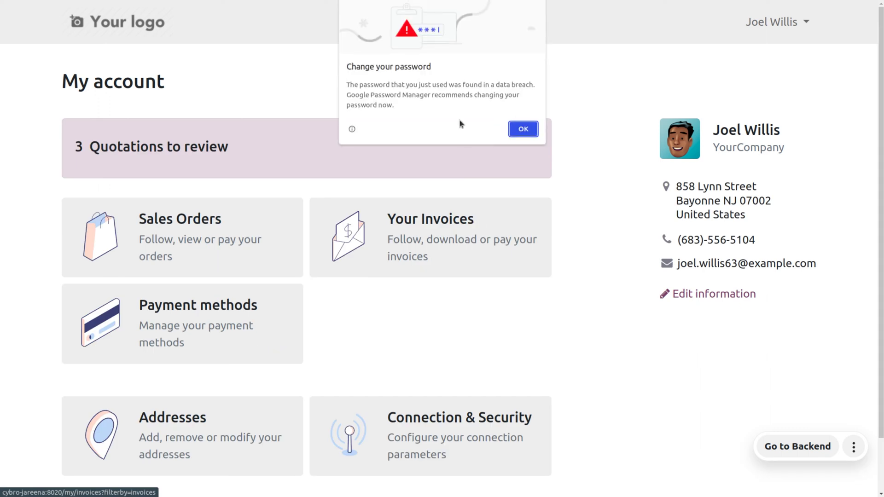
pyautogui.click(531, 131)
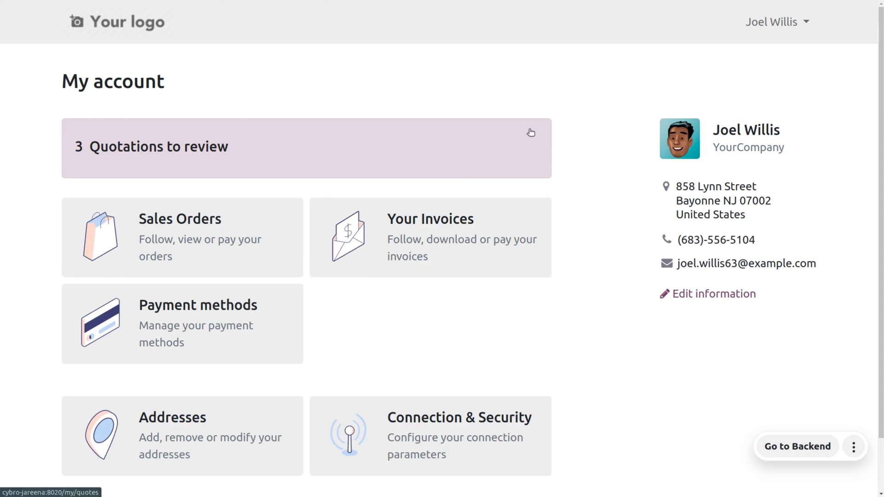
pyautogui.click(128, 144)
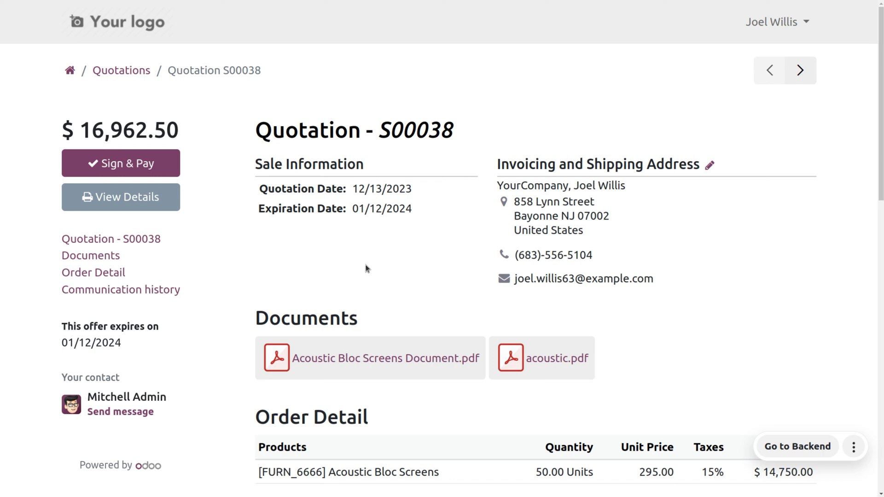
# - Accept and sign quotation S00038 on the portal using the automatic signature
pyautogui.scroll(-3, 367, 269)
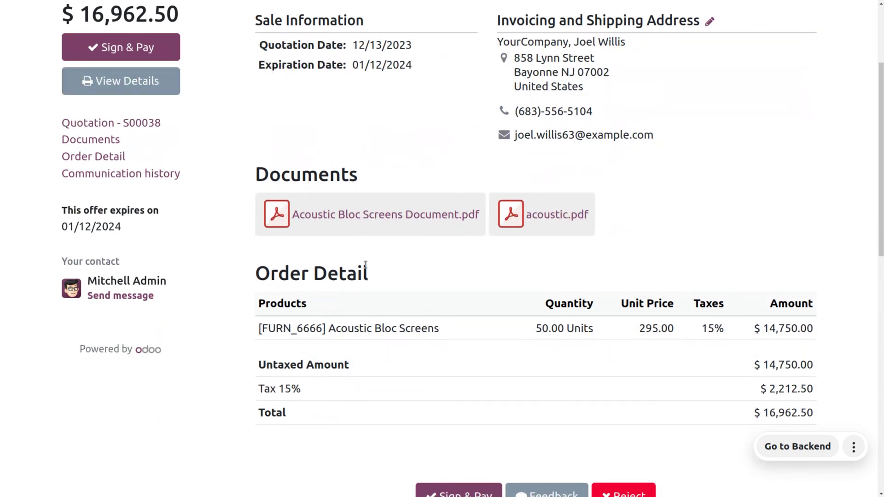
pyautogui.scroll(-2, 366, 266)
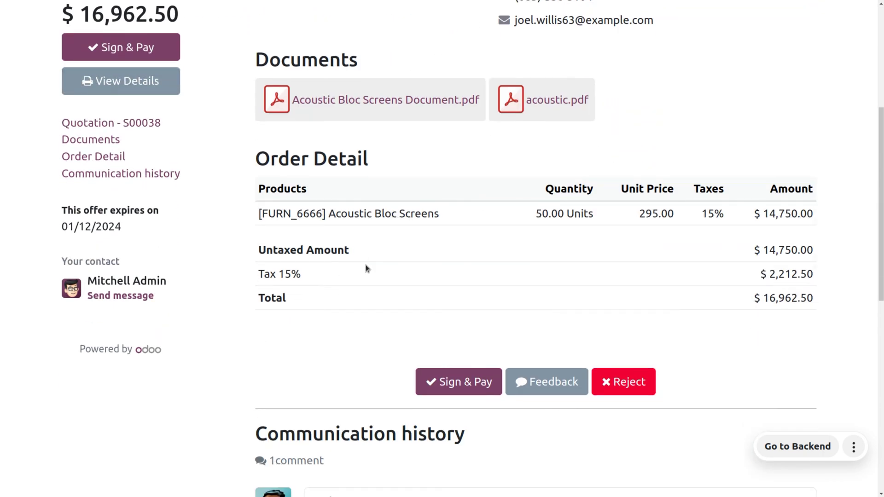
pyautogui.scroll(5, 367, 268)
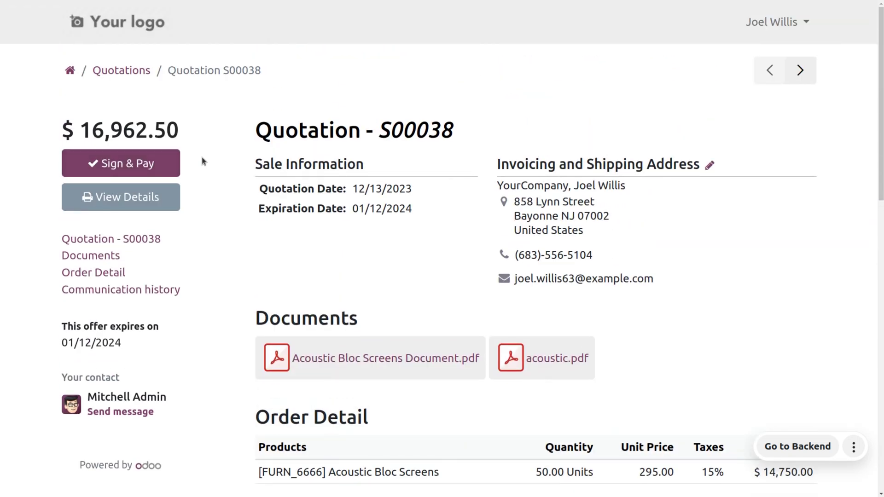
pyautogui.click(113, 163)
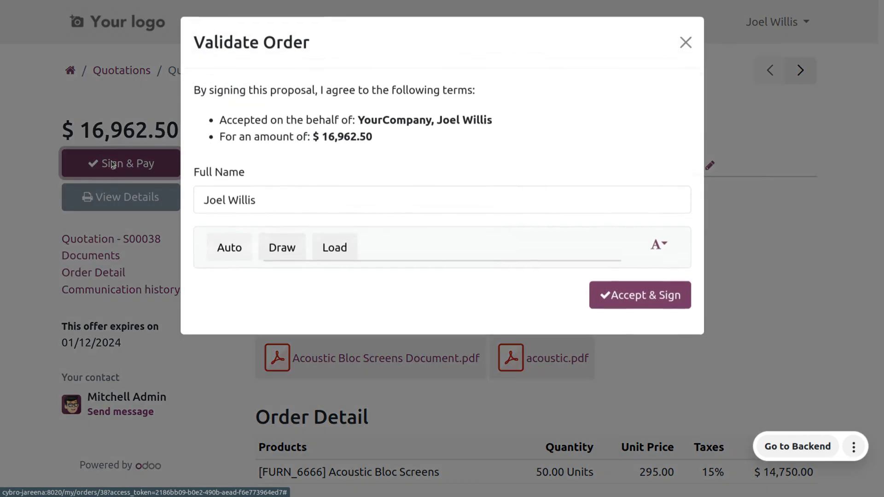
pyautogui.scroll(-1, 392, 297)
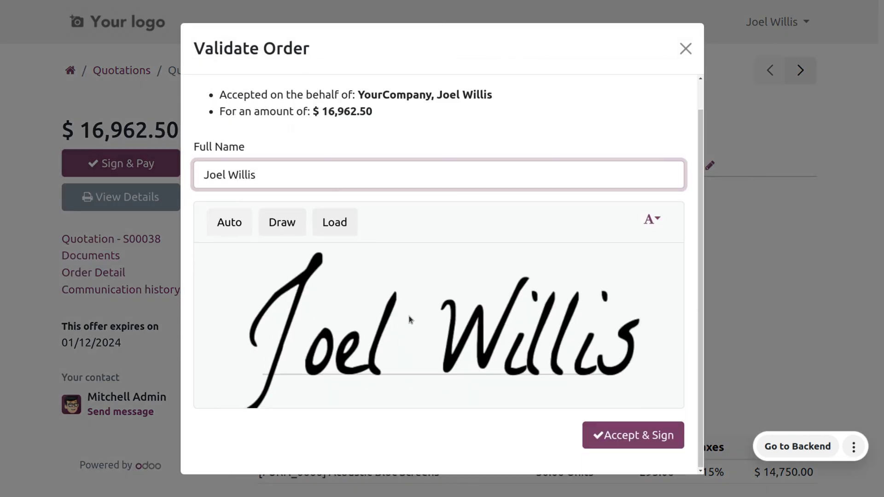
pyautogui.click(616, 444)
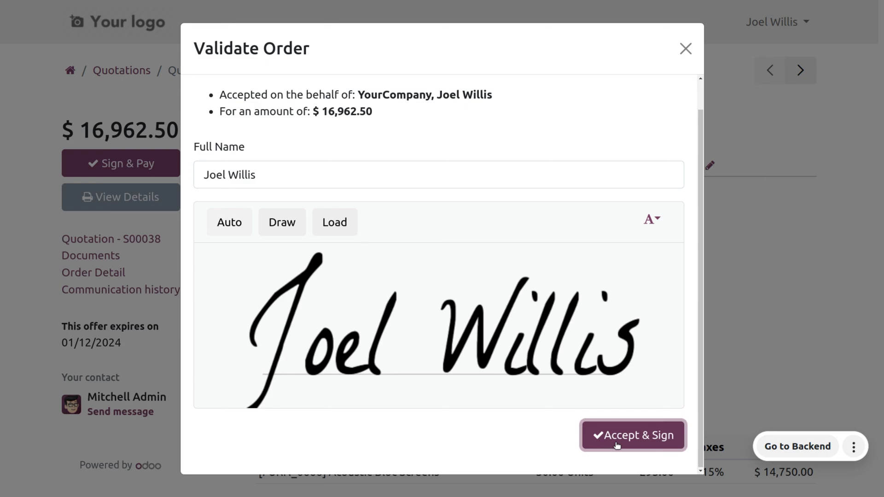
pyautogui.click(617, 444)
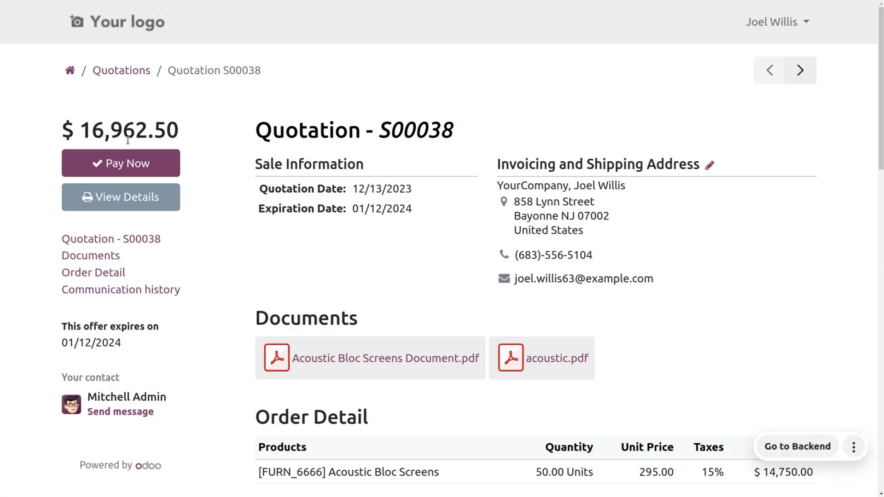
pyautogui.click(113, 167)
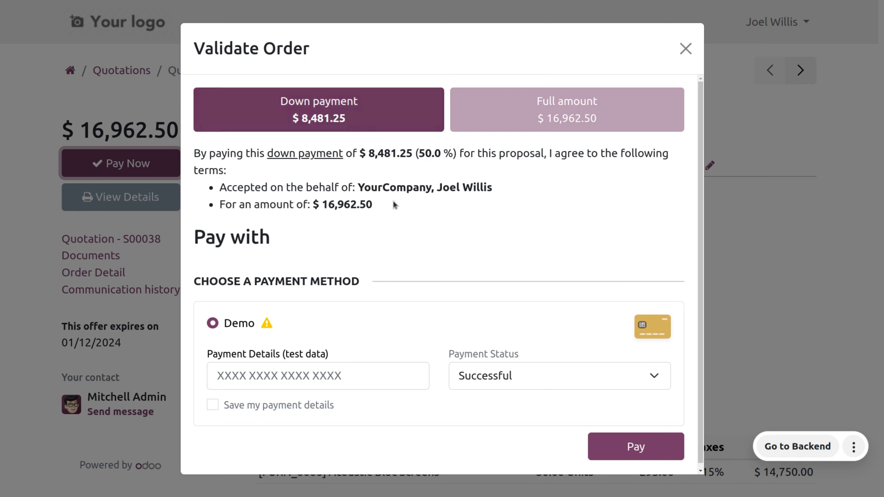
# - Pay the $8,481.25 down payment through the Demo method with Successful status
pyautogui.scroll(-1, 396, 234)
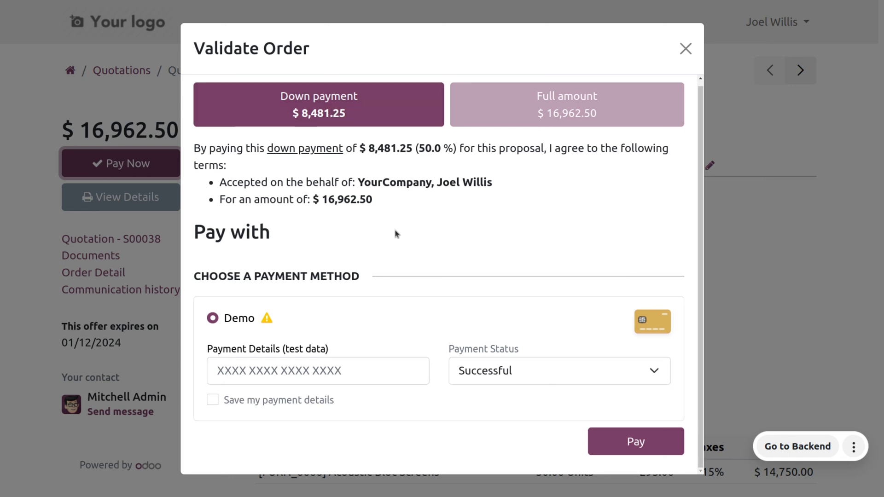
pyautogui.click(624, 443)
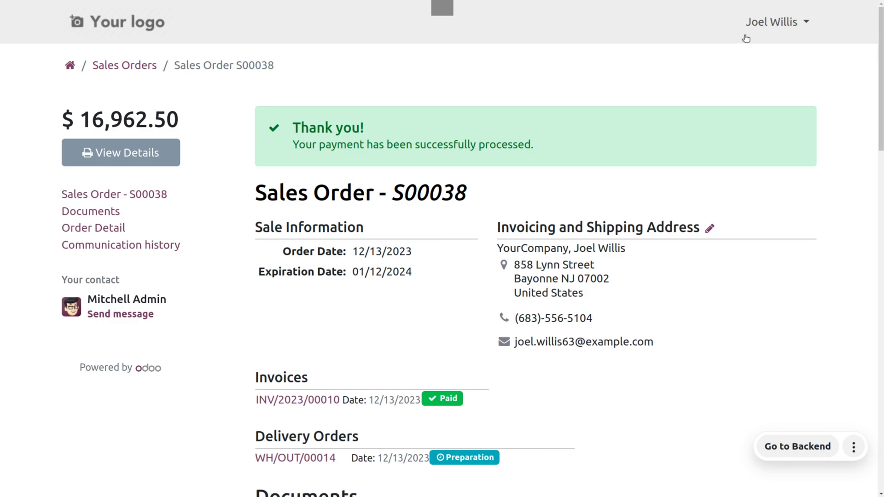
pyautogui.click(757, 24)
# - Log back in as admin and open sales order S00038 with its 7,375.00 down payment line
pyautogui.click(767, 96)
pyautogui.click(405, 221)
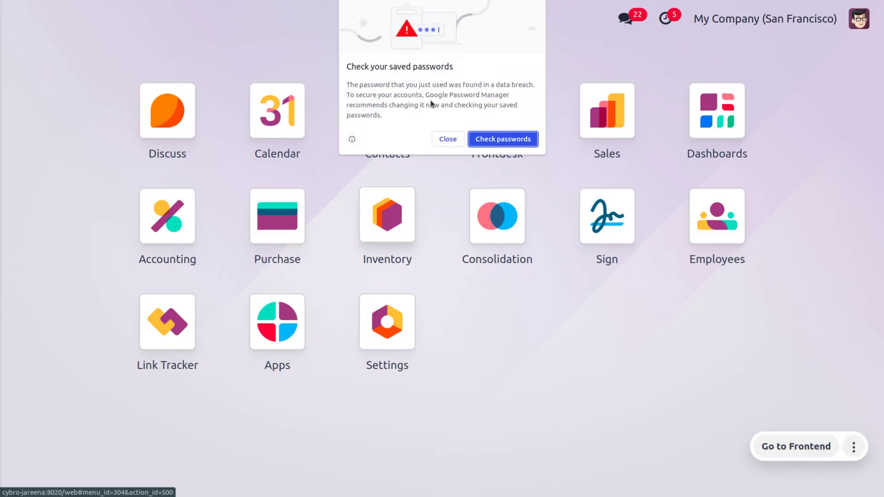
pyautogui.click(448, 139)
pyautogui.click(584, 138)
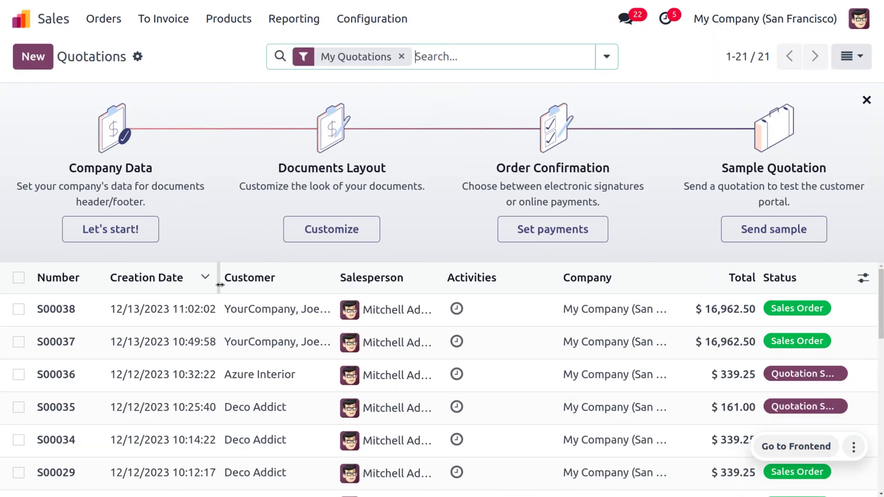
pyautogui.click(235, 311)
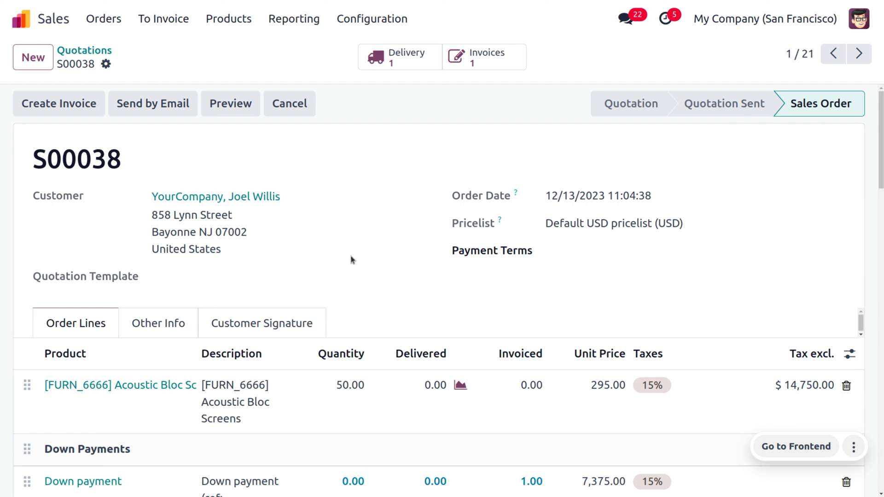
pyautogui.scroll(-5, 351, 258)
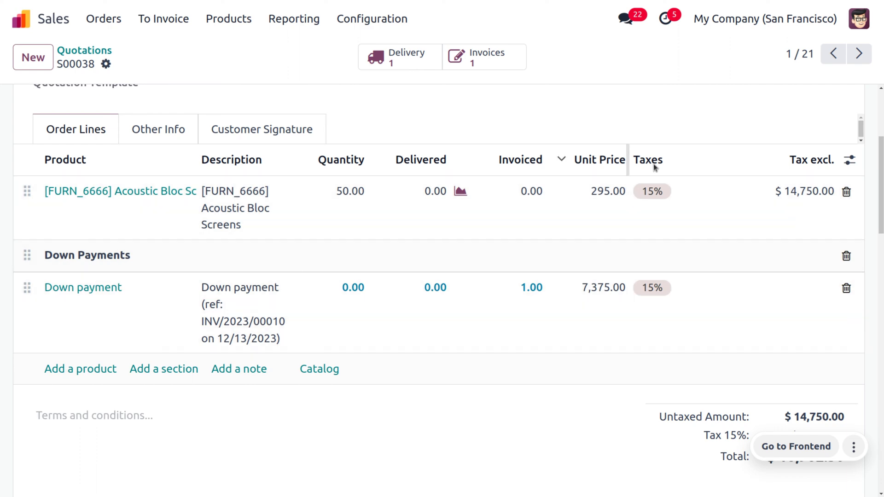
pyautogui.scroll(5, 637, 310)
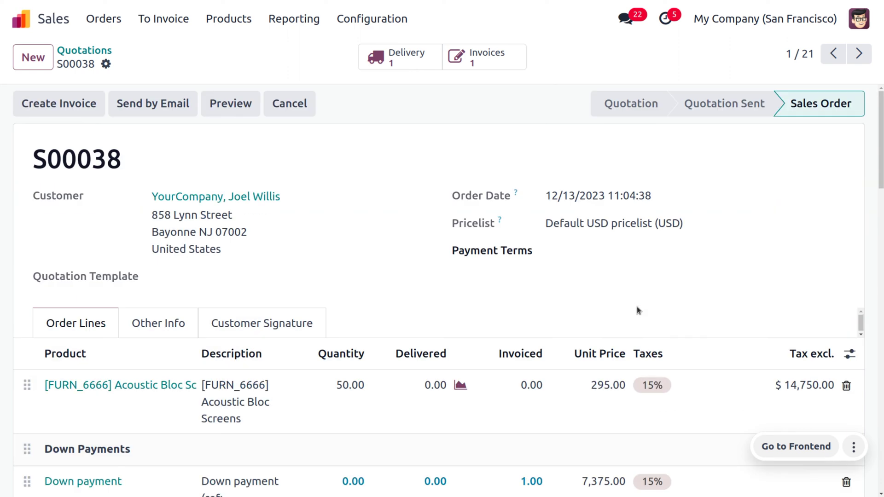
# - Review S00038's down-payment invoice and its payment transaction
pyautogui.click(479, 55)
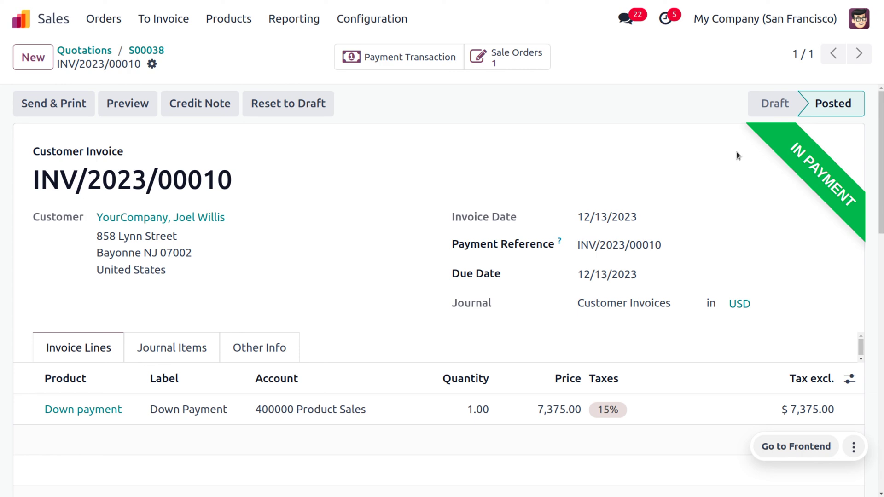
pyautogui.click(402, 67)
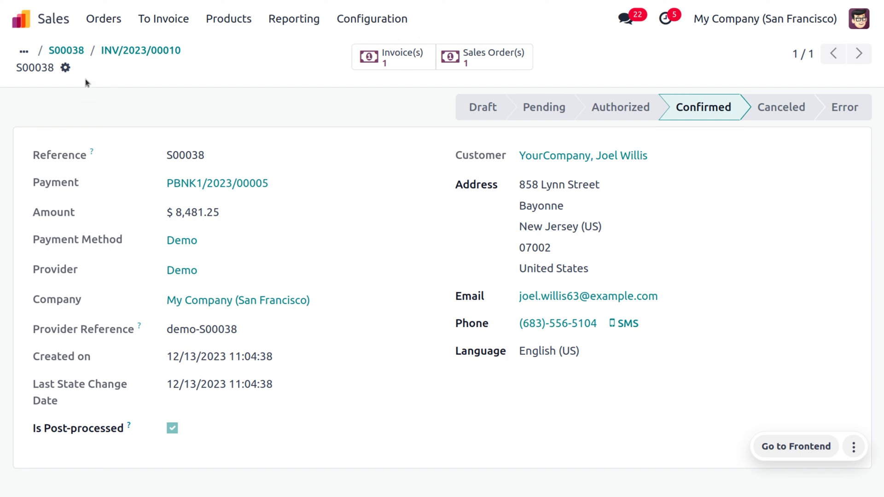
pyautogui.click(82, 55)
# - Validate delivery WH/OUT/00014 so all 50 Acoustic Bloc Screens are delivered
pyautogui.click(419, 66)
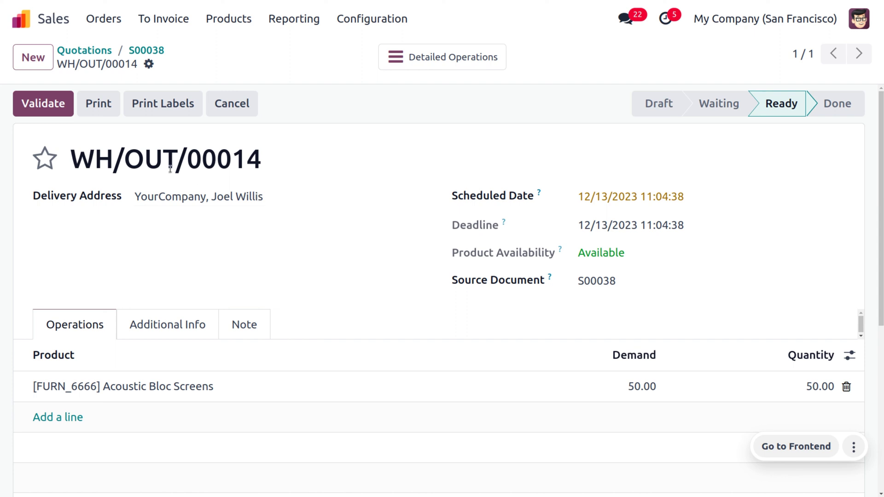
pyautogui.click(49, 110)
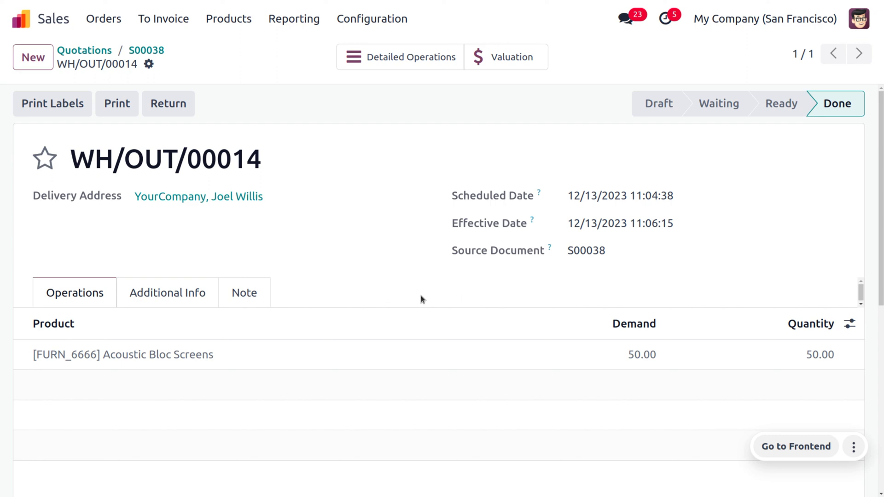
pyautogui.click(146, 51)
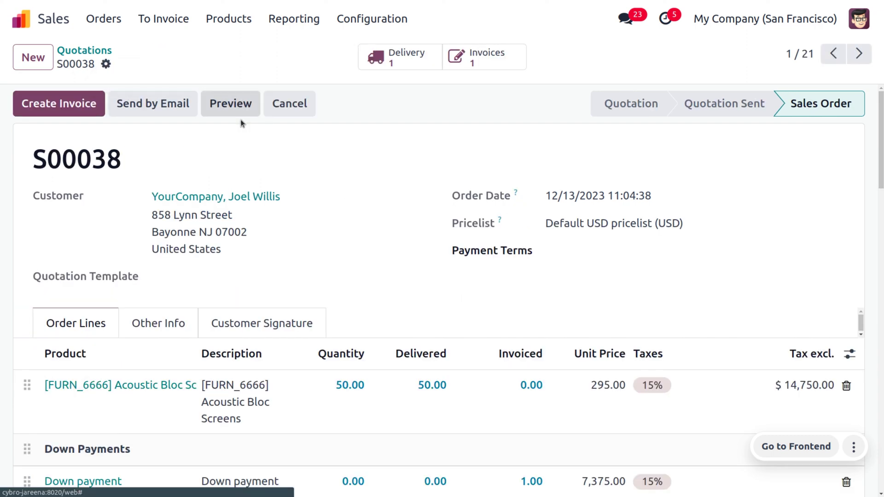